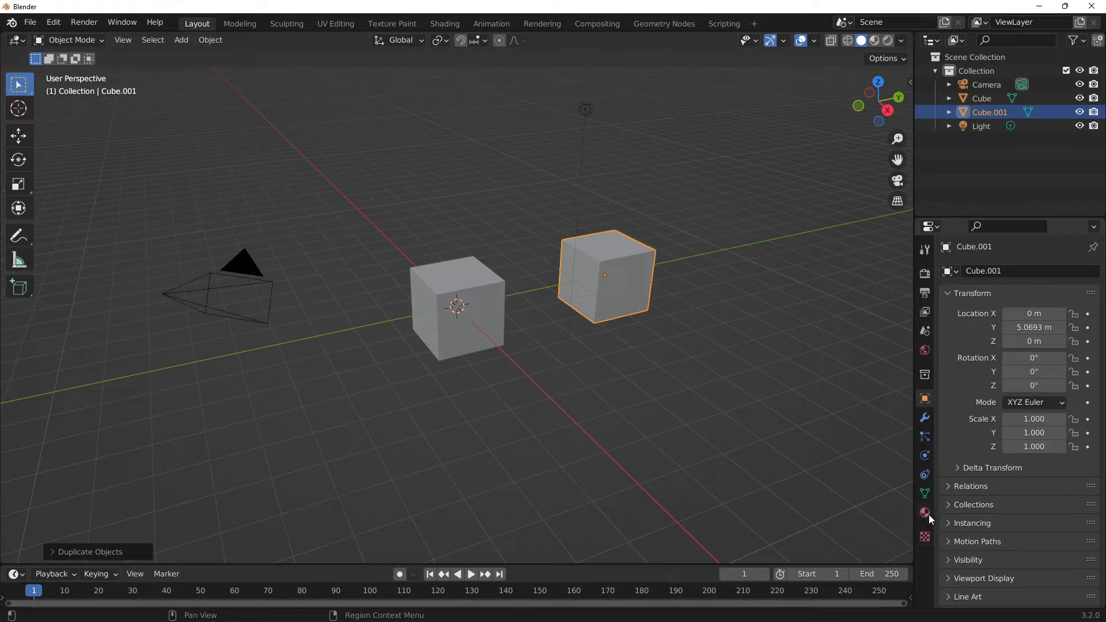
Add custom property prop (1.000) to Cube.001's mesh data and copy its data path.
{"action": "left_click", "coordinate": [925, 494]}
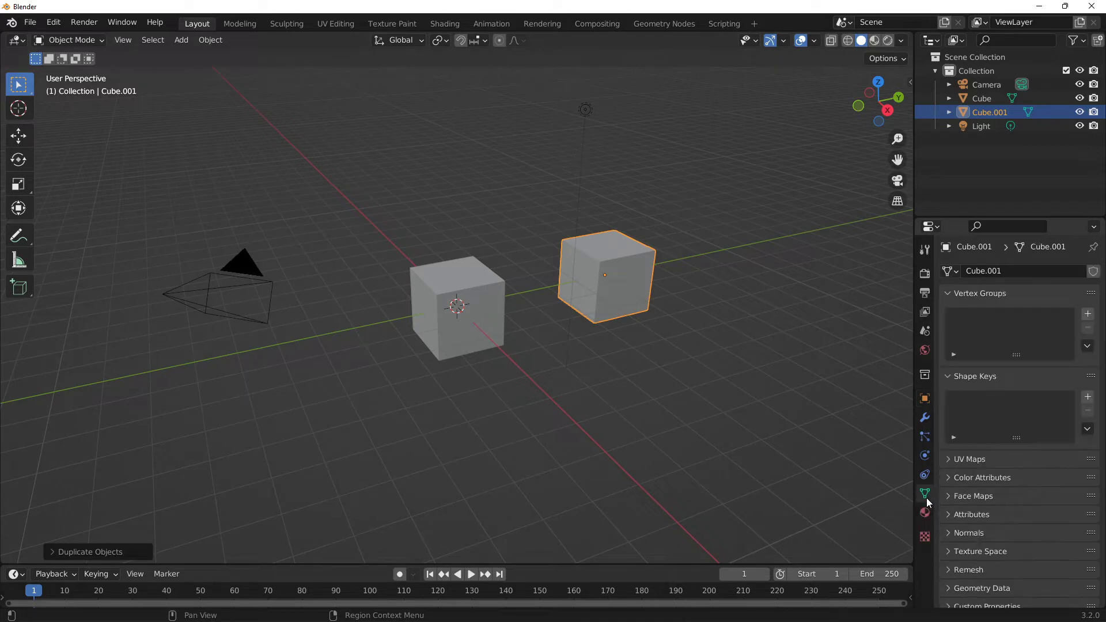
{"action": "scroll", "coordinate": [998, 519], "scroll_direction": "down", "scroll_amount": 1}
{"action": "left_click", "coordinate": [1018, 598]}
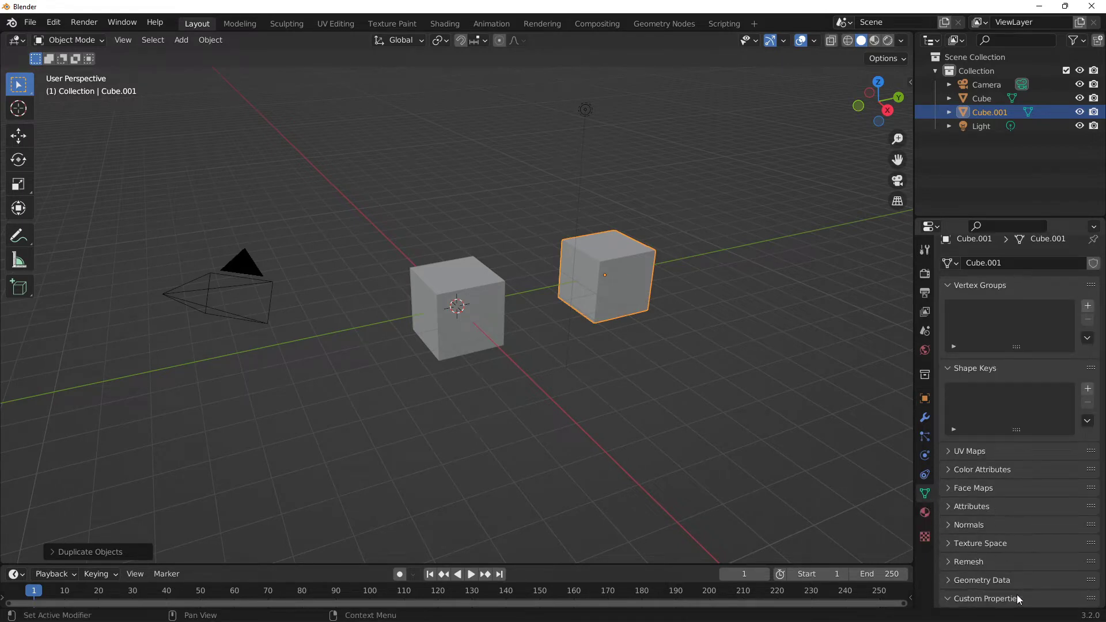
{"action": "scroll", "coordinate": [1017, 579], "scroll_direction": "down", "scroll_amount": 1}
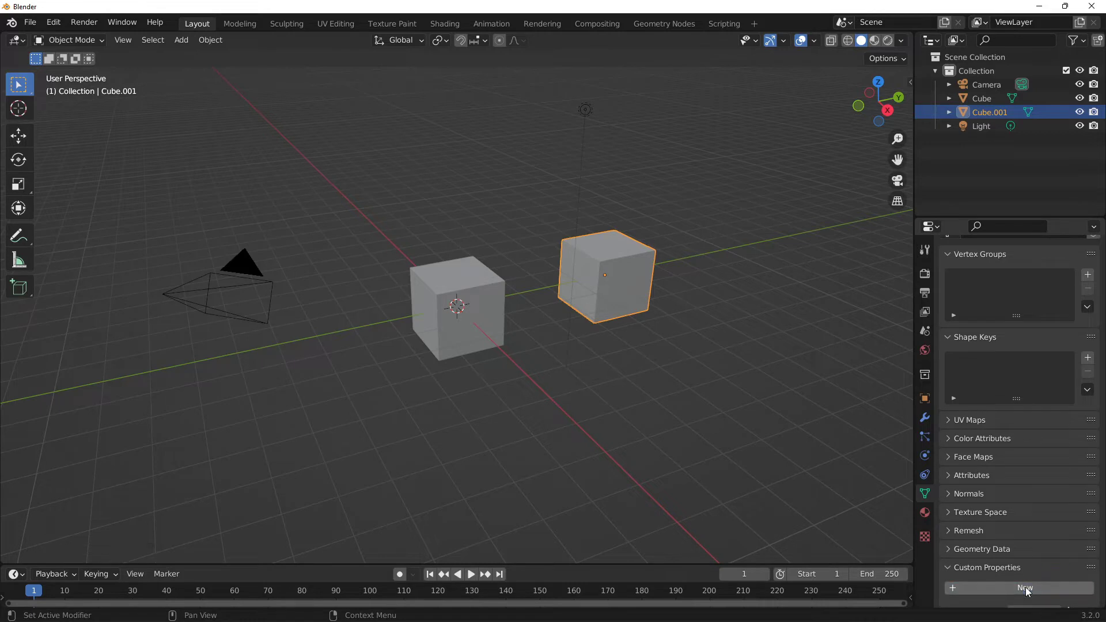
{"action": "left_click", "coordinate": [1025, 581]}
{"action": "scroll", "coordinate": [1026, 581], "scroll_direction": "down", "scroll_amount": 1}
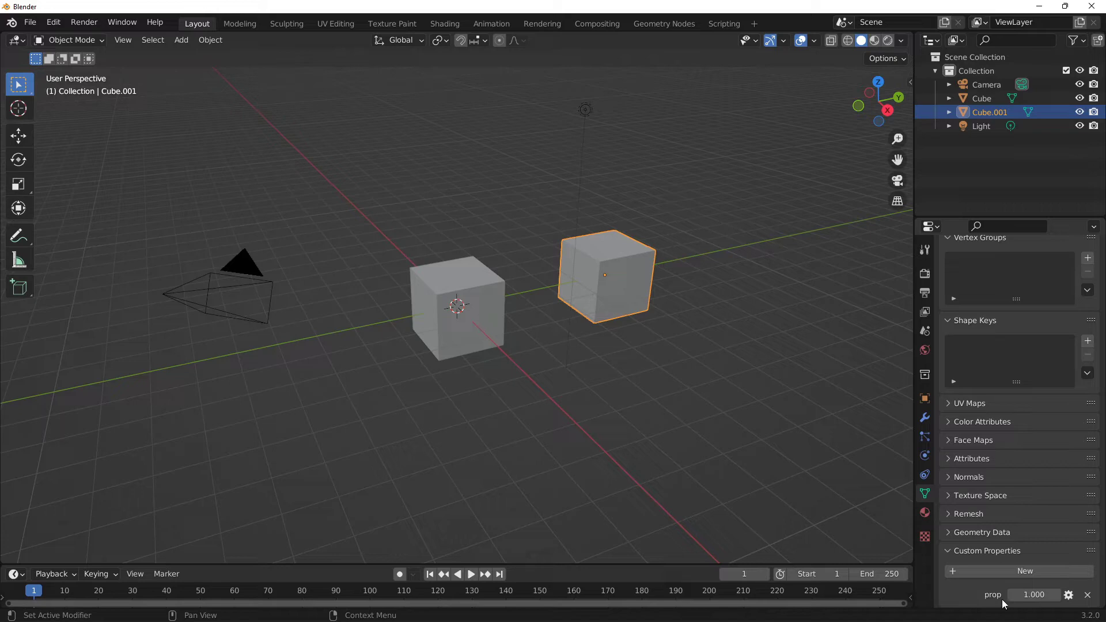
{"action": "right_click", "coordinate": [1028, 596]}
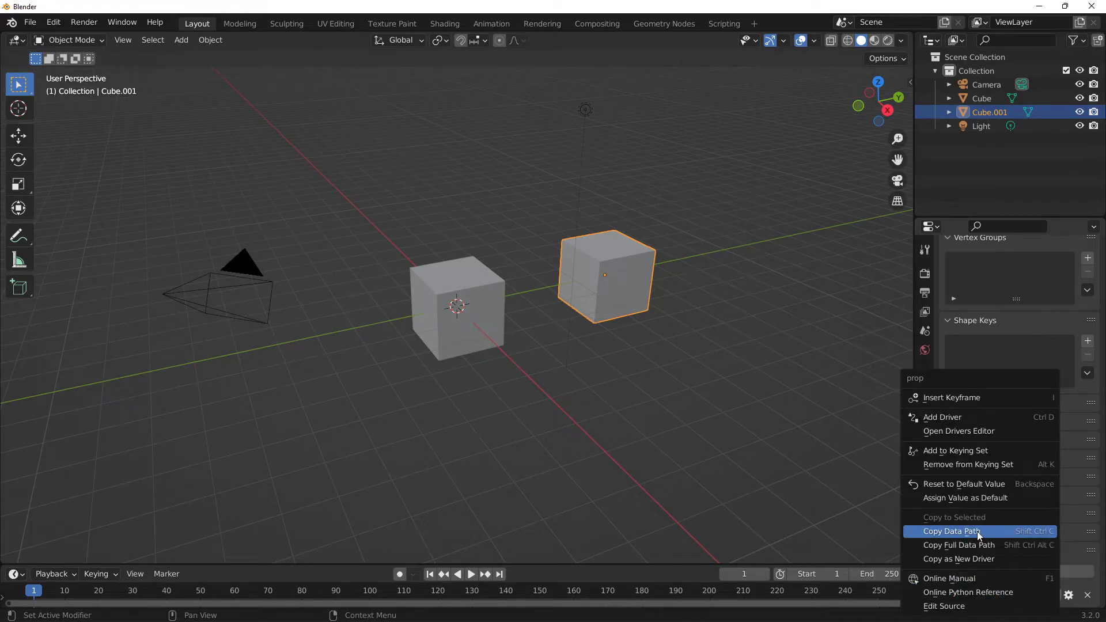
{"action": "left_click", "coordinate": [978, 532]}
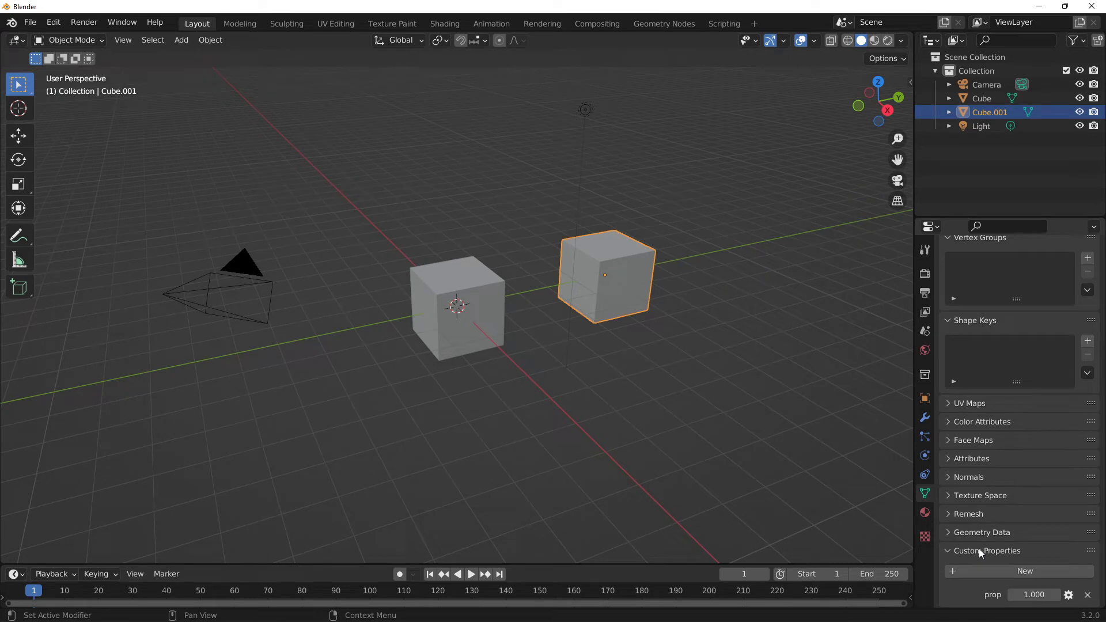
Add a driver to the original Cube's Z rotation from the viewport sidebar.
{"action": "left_click", "coordinate": [478, 290]}
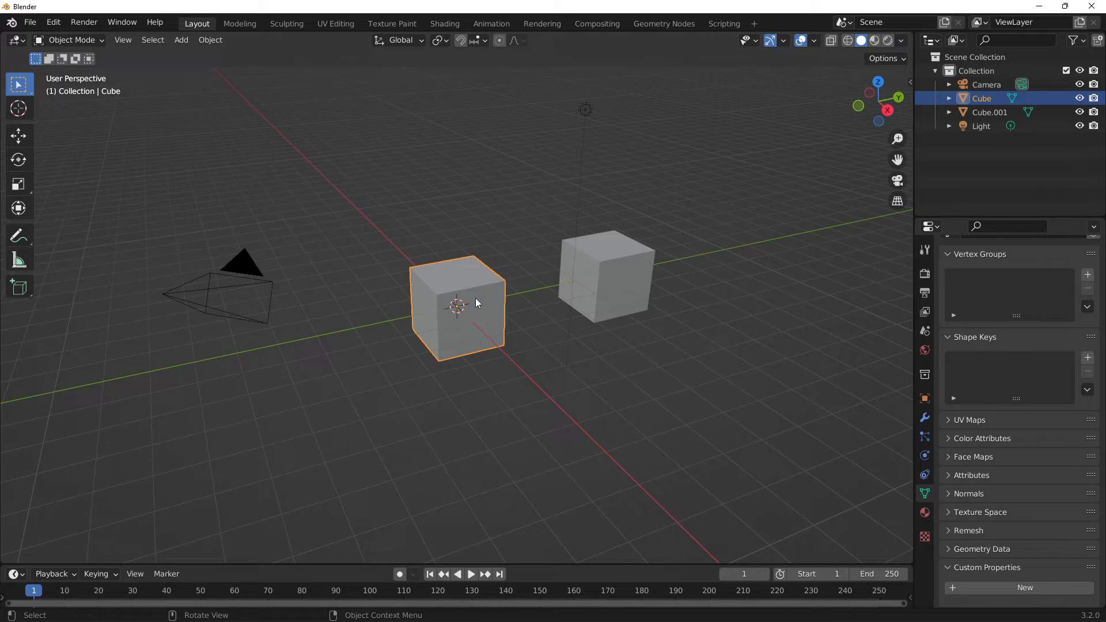
{"action": "key", "text": "n"}
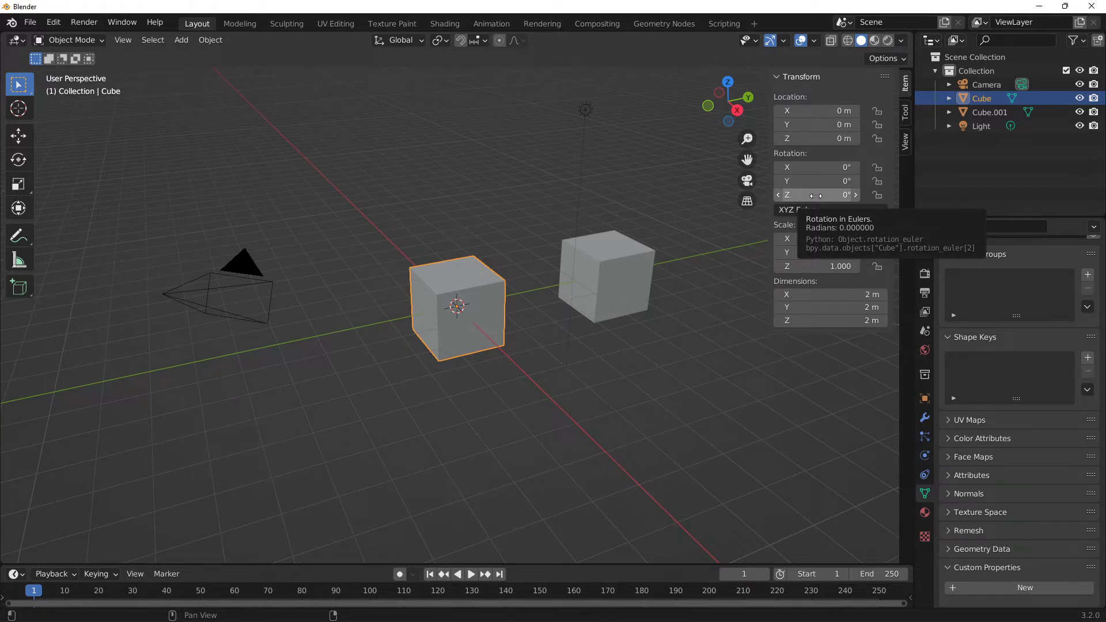
{"action": "right_click", "coordinate": [815, 196]}
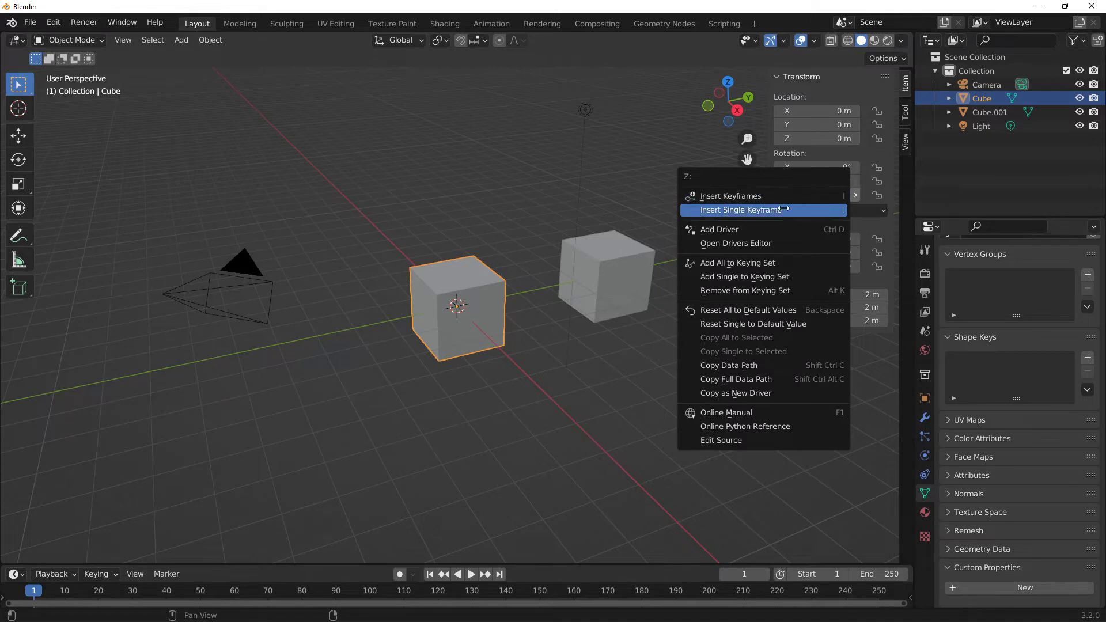
{"action": "left_click", "coordinate": [739, 229]}
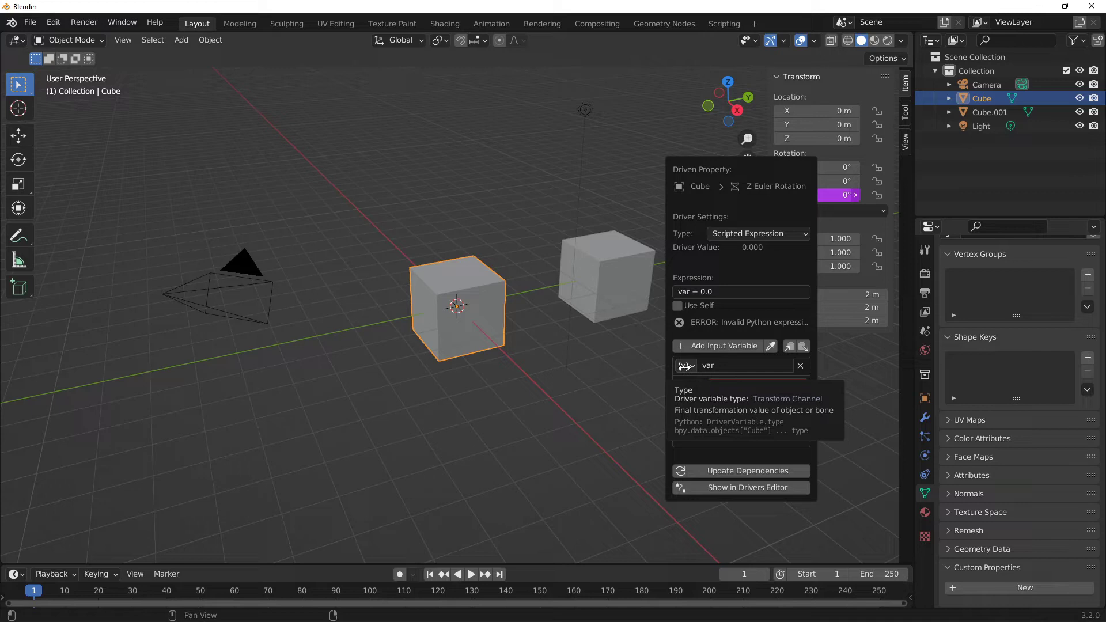
Make the driver variable a Single Property reading Object Cube.001 at pasted path ["prop"].
{"action": "left_click", "coordinate": [685, 366]}
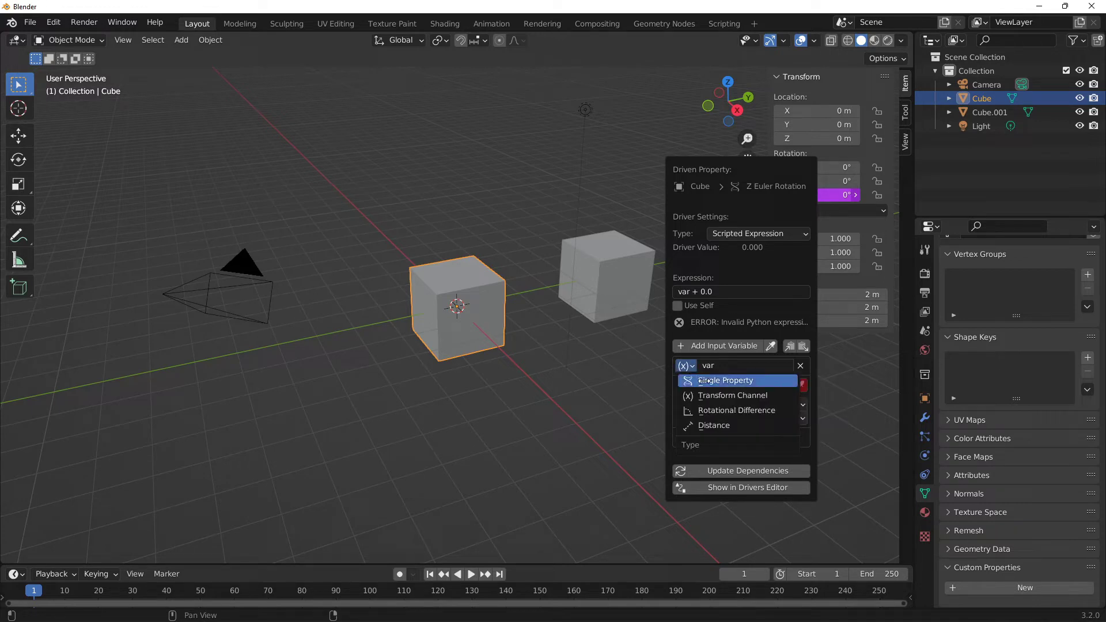
{"action": "left_click", "coordinate": [703, 381]}
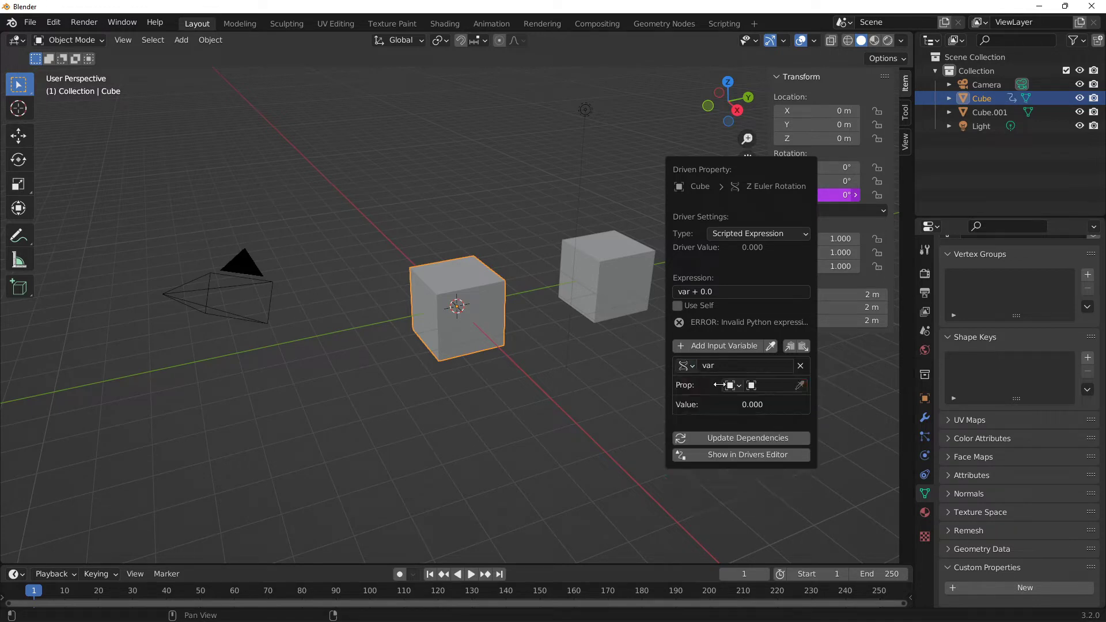
{"action": "left_click", "coordinate": [732, 384]}
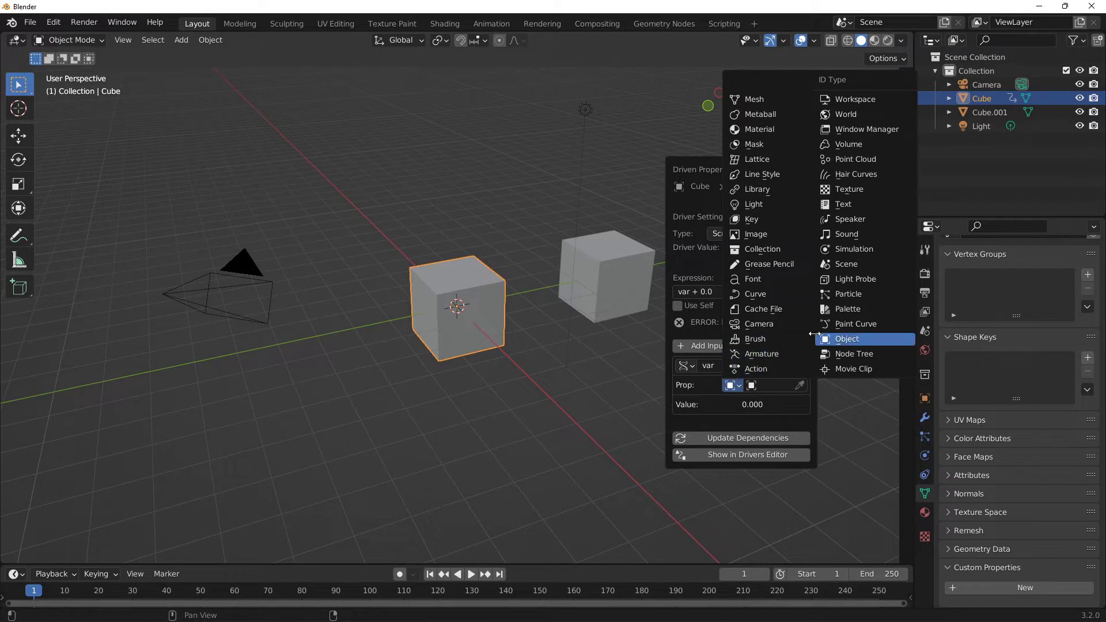
{"action": "left_click", "coordinate": [841, 340]}
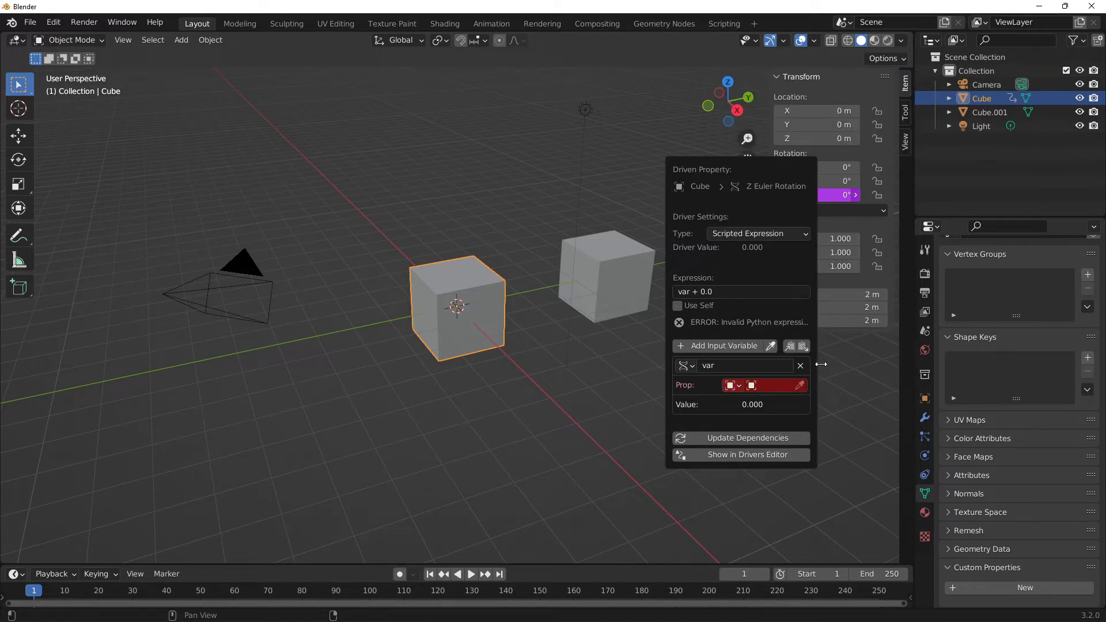
{"action": "left_click", "coordinate": [782, 384]}
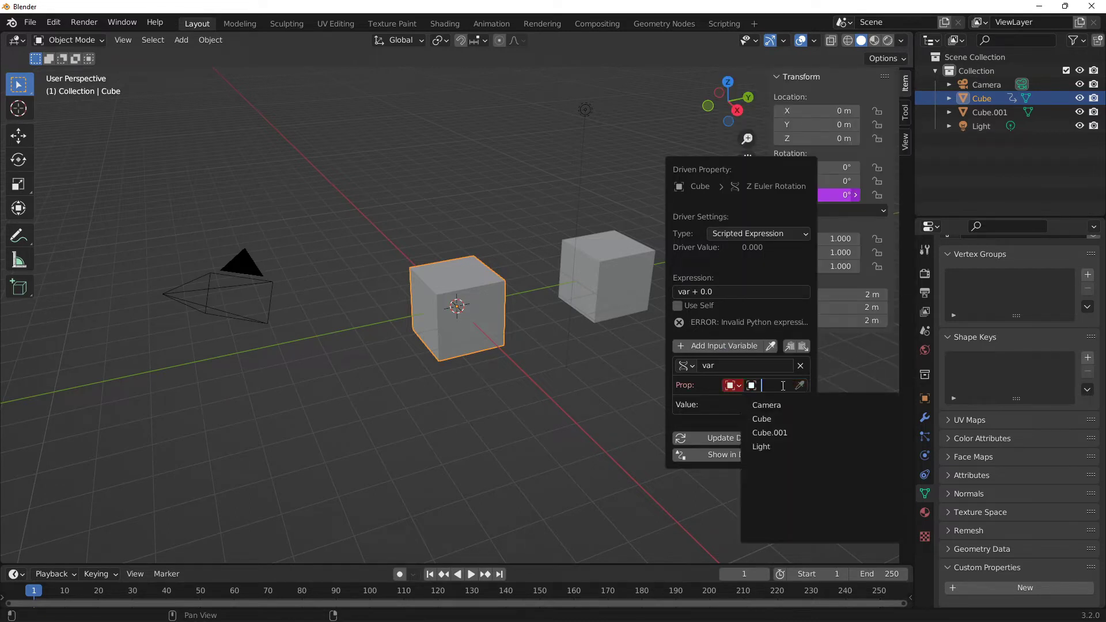
{"action": "left_click", "coordinate": [784, 433]}
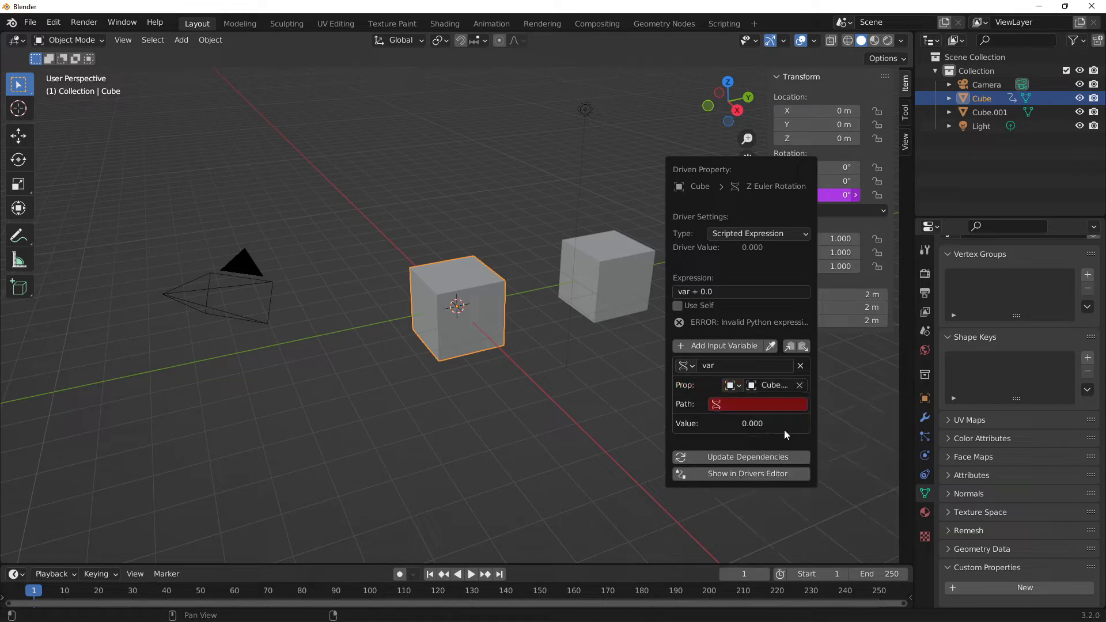
{"action": "left_click", "coordinate": [754, 406]}
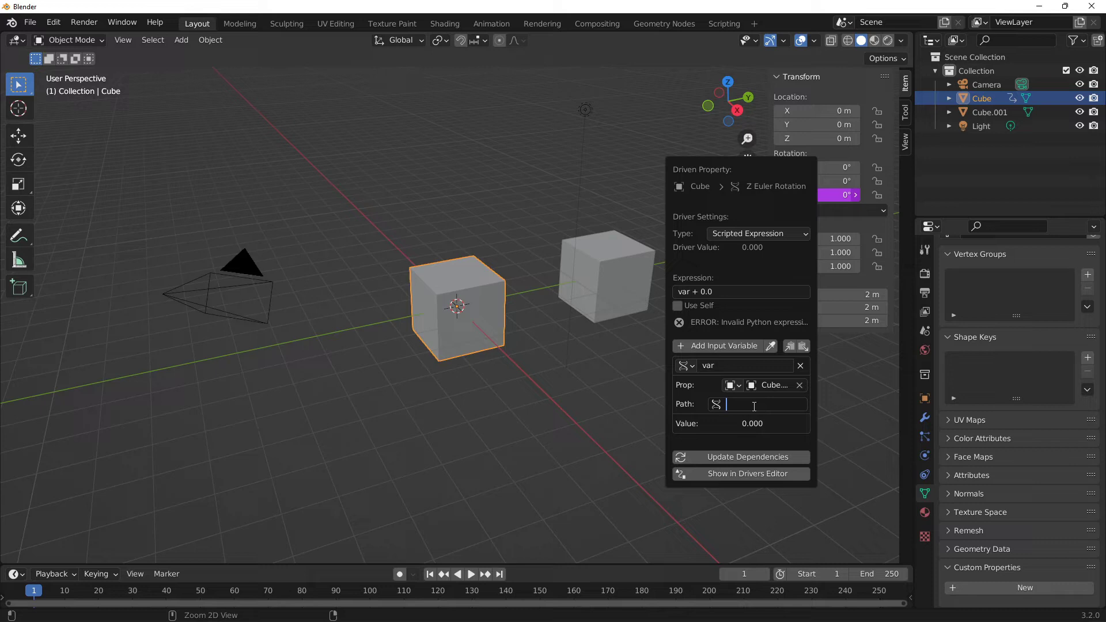
{"action": "type", "text": "[\"prop\"]"}
{"action": "key", "text": "Return"}
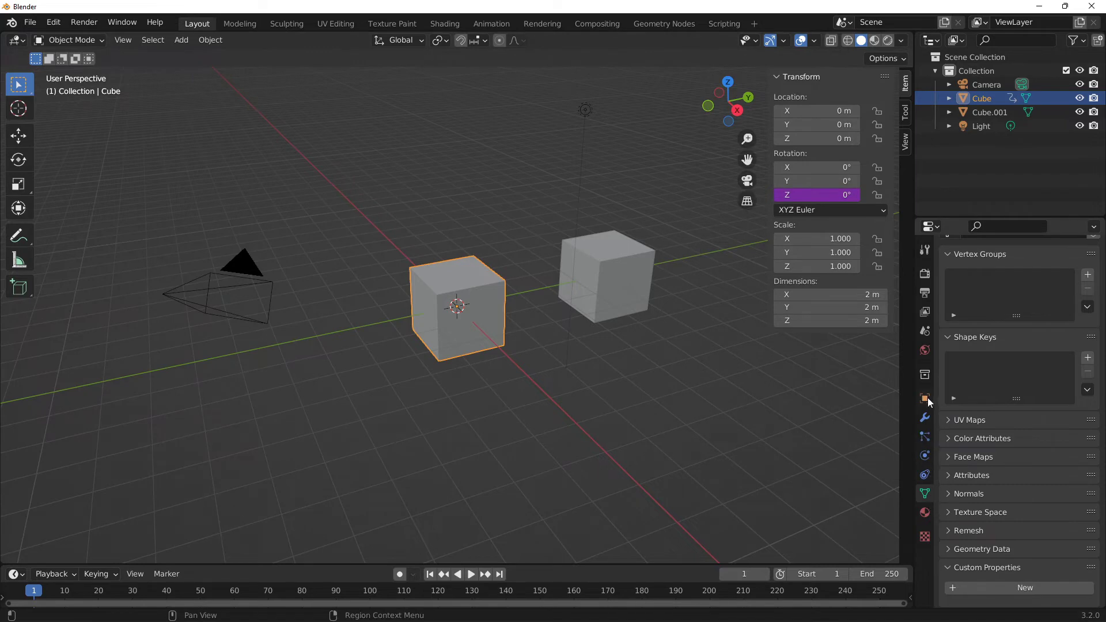
Add a new object-level custom property to Cube.001.
{"action": "left_click", "coordinate": [628, 276]}
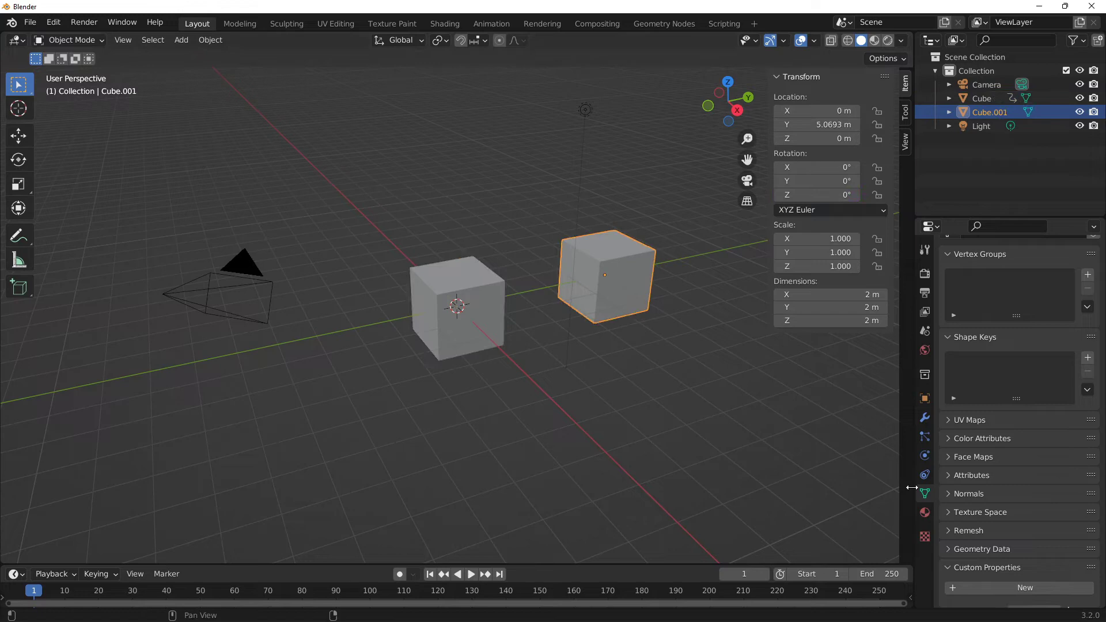
{"action": "left_click", "coordinate": [995, 588]}
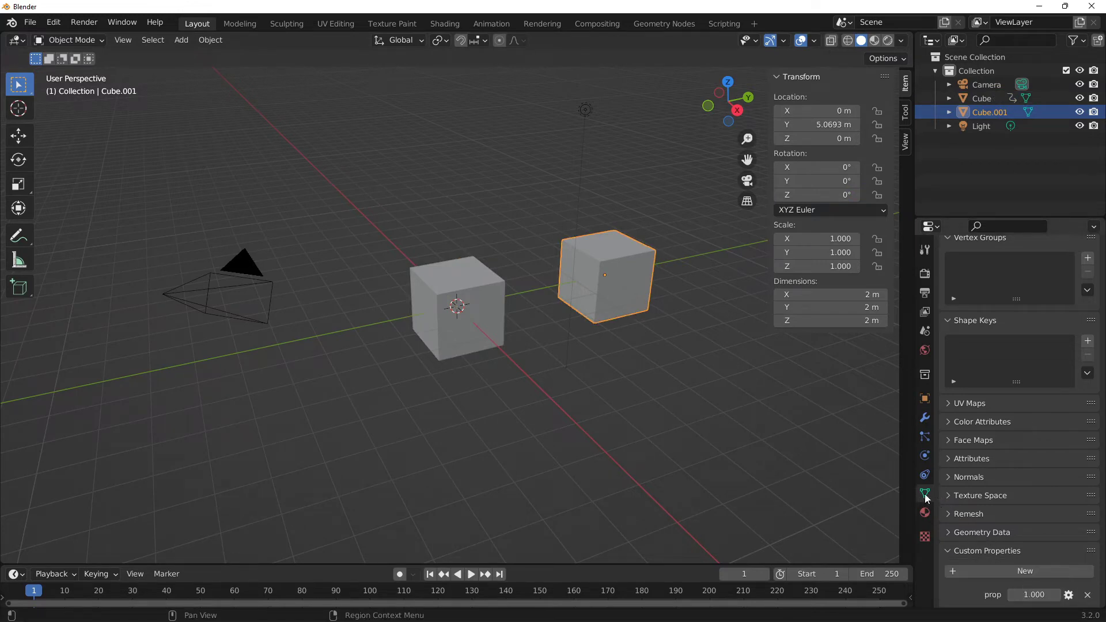
{"action": "left_click", "coordinate": [925, 400]}
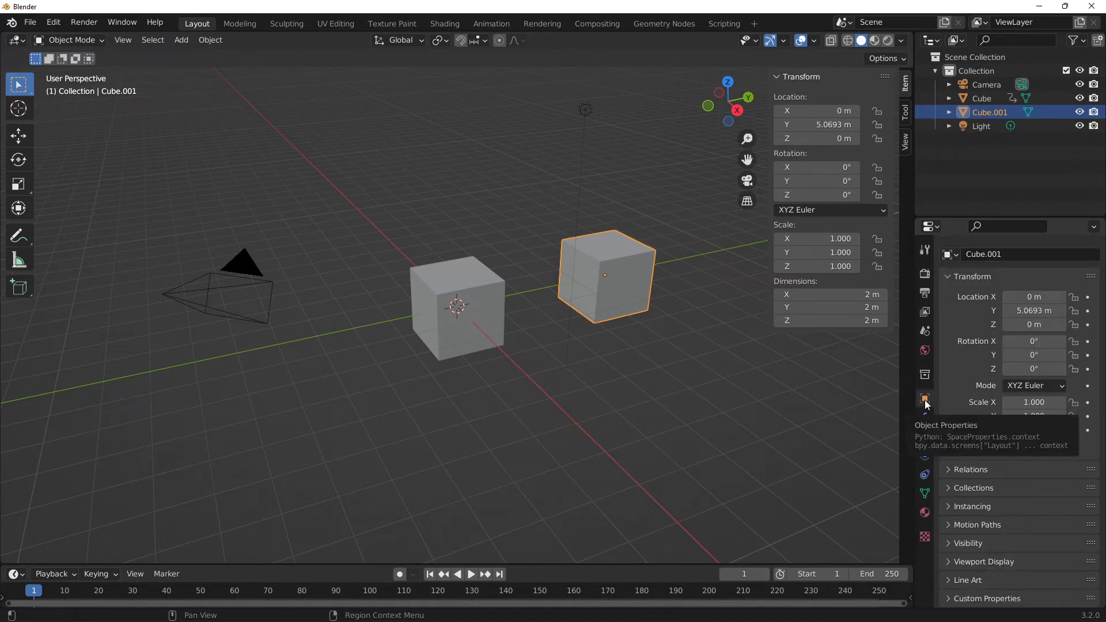
{"action": "scroll", "coordinate": [996, 572], "scroll_direction": "down", "scroll_amount": 2}
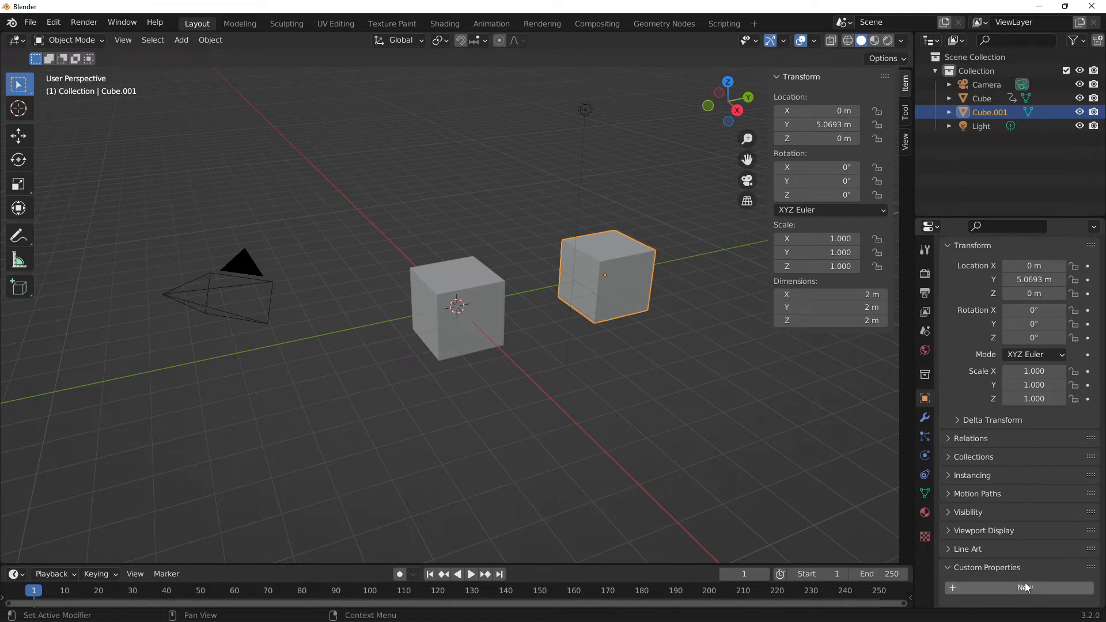
{"action": "left_click", "coordinate": [1027, 586]}
{"action": "scroll", "coordinate": [1028, 586], "scroll_direction": "down", "scroll_amount": 1}
Rename the new property to prop_obj and confirm its settings.
{"action": "left_click", "coordinate": [1069, 596]}
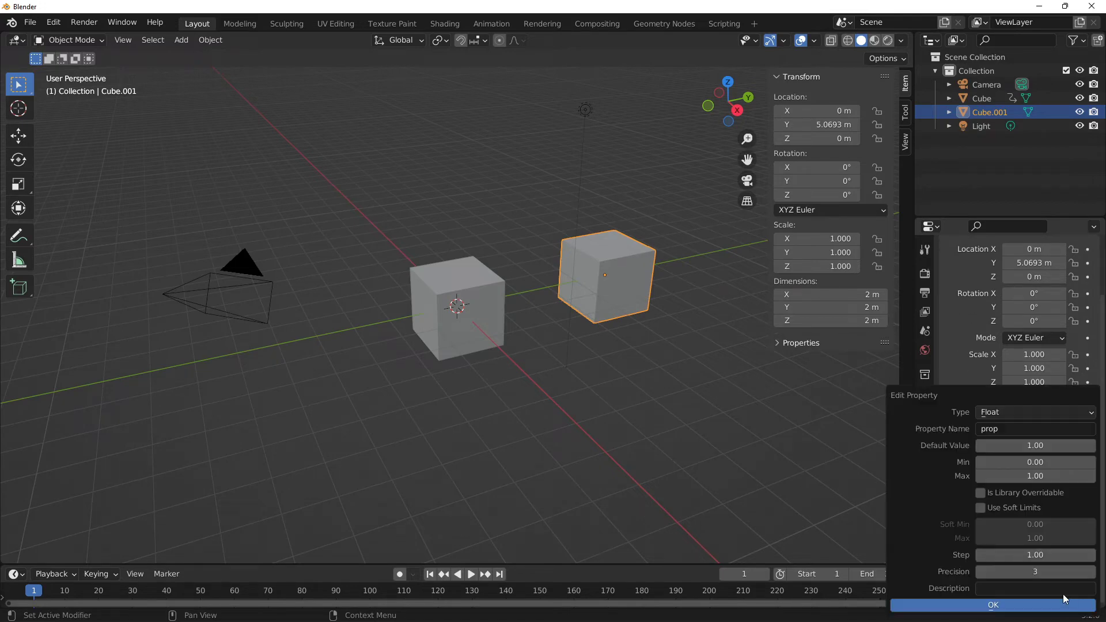
{"action": "left_click", "coordinate": [1013, 433]}
{"action": "type", "text": "_"}
{"action": "type", "text": "obj"}
{"action": "key", "text": "Return"}
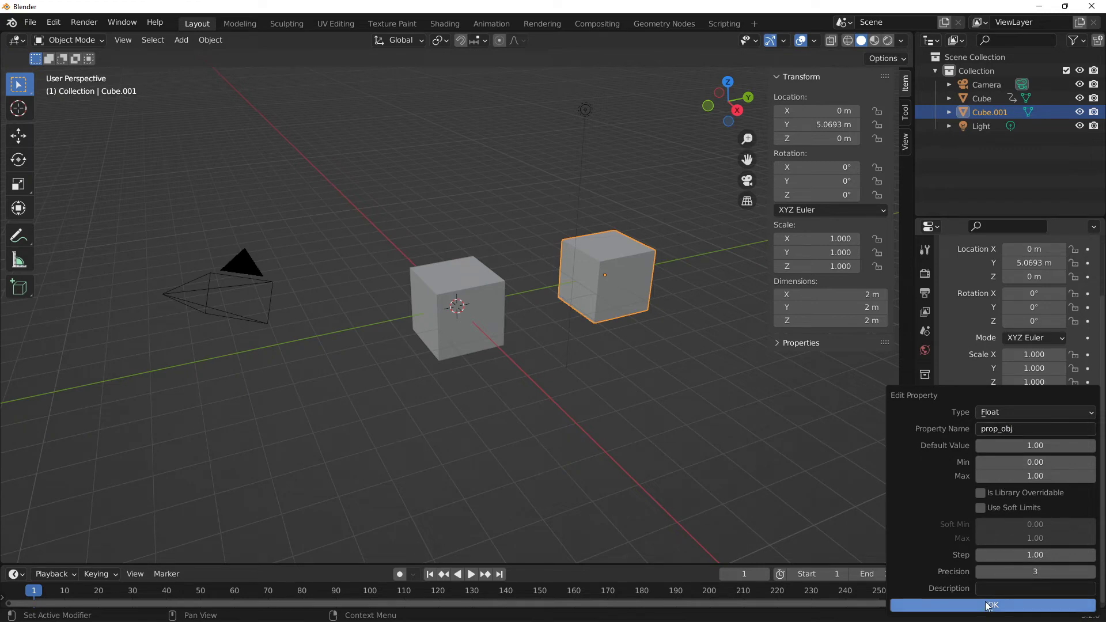
{"action": "left_click", "coordinate": [990, 607]}
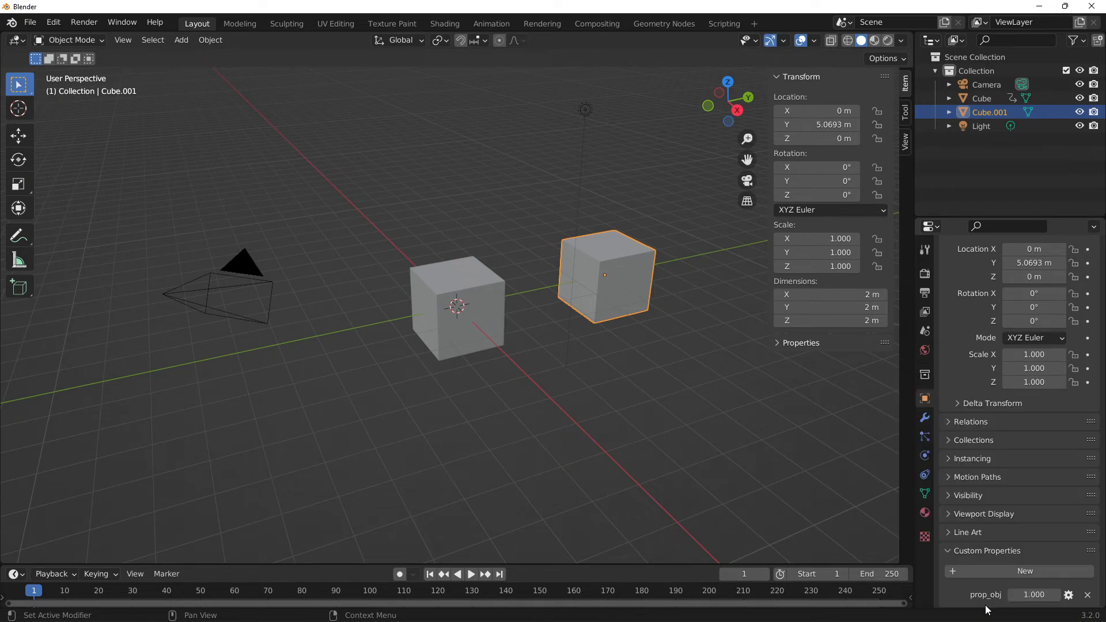
Change Cube's Z rotation driver path to ["prop_obj"], giving a 57.3° rotation.
{"action": "left_click", "coordinate": [476, 289]}
{"action": "right_click", "coordinate": [809, 195]}
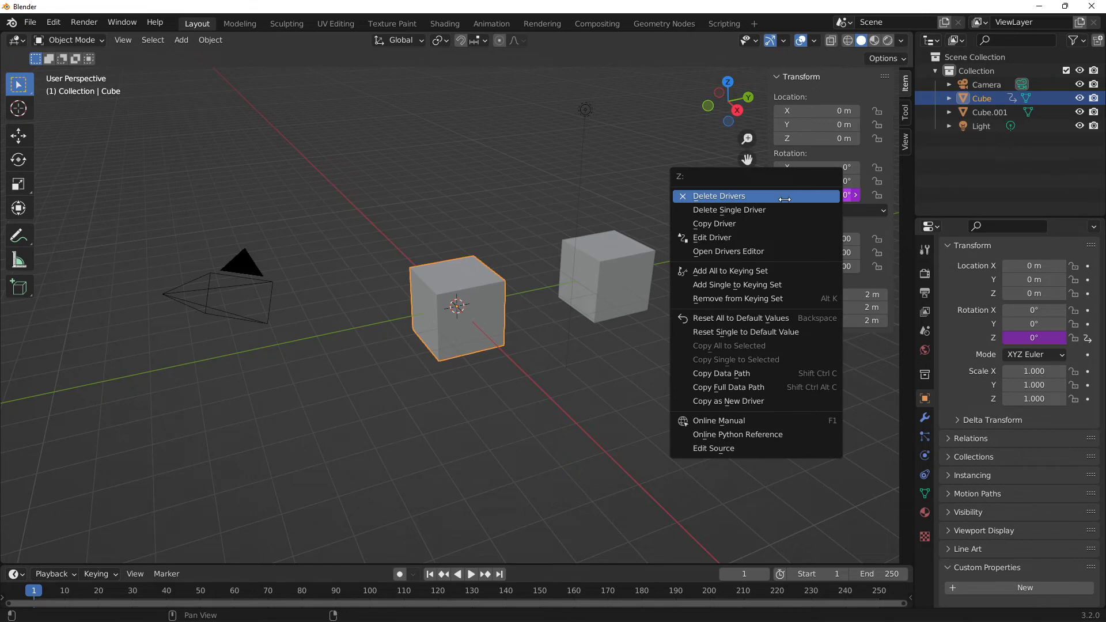
{"action": "left_click", "coordinate": [735, 237]}
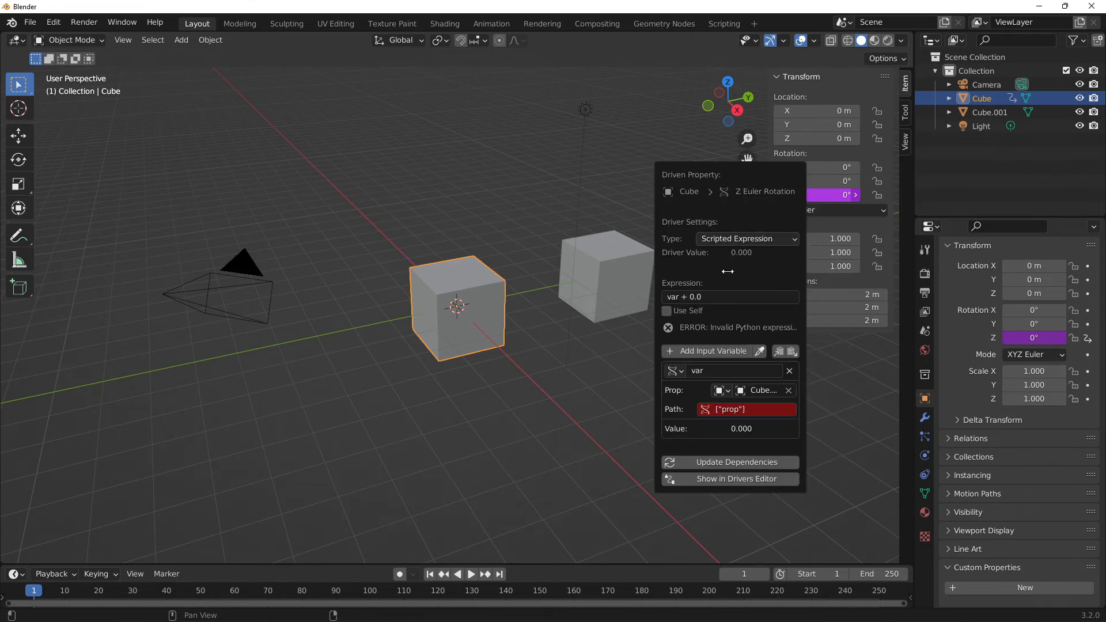
{"action": "left_click", "coordinate": [745, 411]}
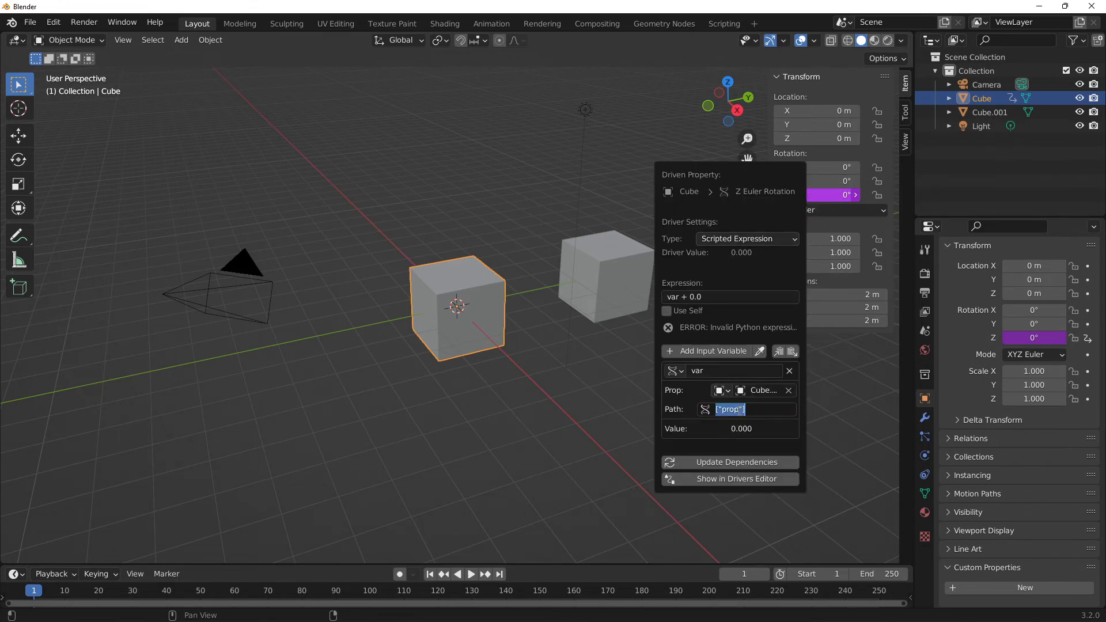
{"action": "left_click", "coordinate": [739, 409]}
{"action": "type", "text": "_obj"}
{"action": "key", "text": "Return"}
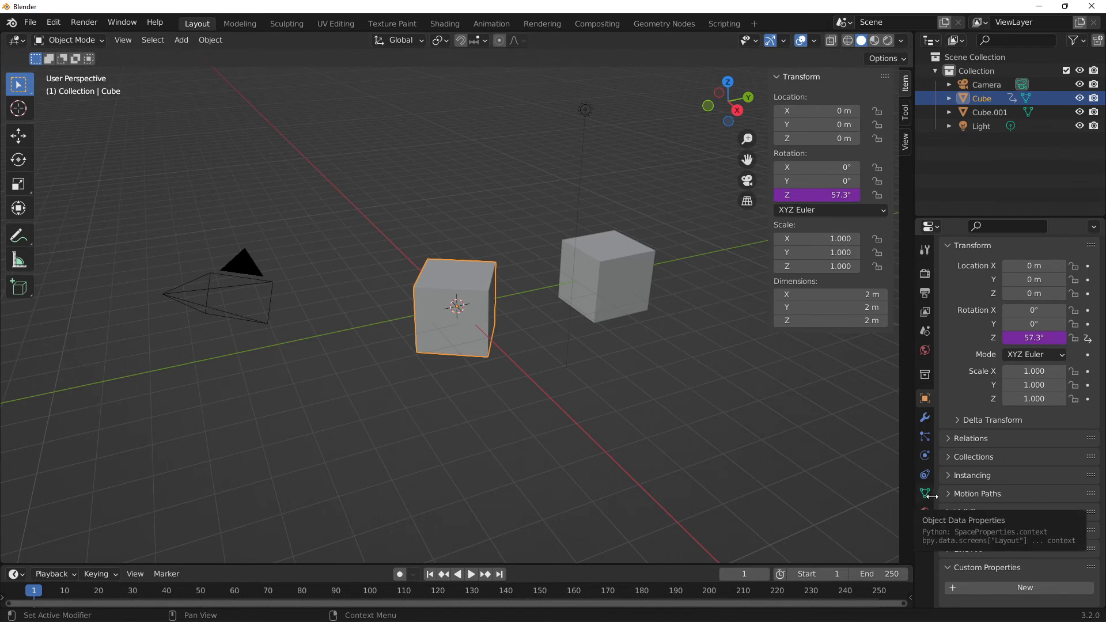
Retarget the Z rotation driver variable to Mesh data, choosing Cube.001's mesh.
{"action": "right_click", "coordinate": [818, 207]}
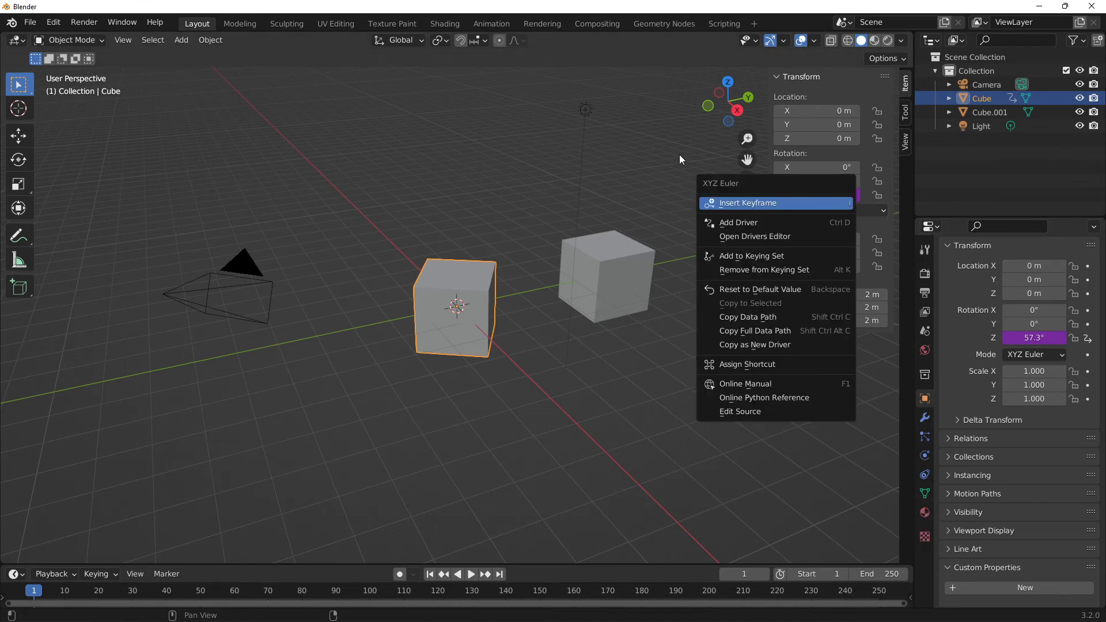
{"action": "right_click", "coordinate": [803, 195]}
{"action": "left_click", "coordinate": [742, 190]}
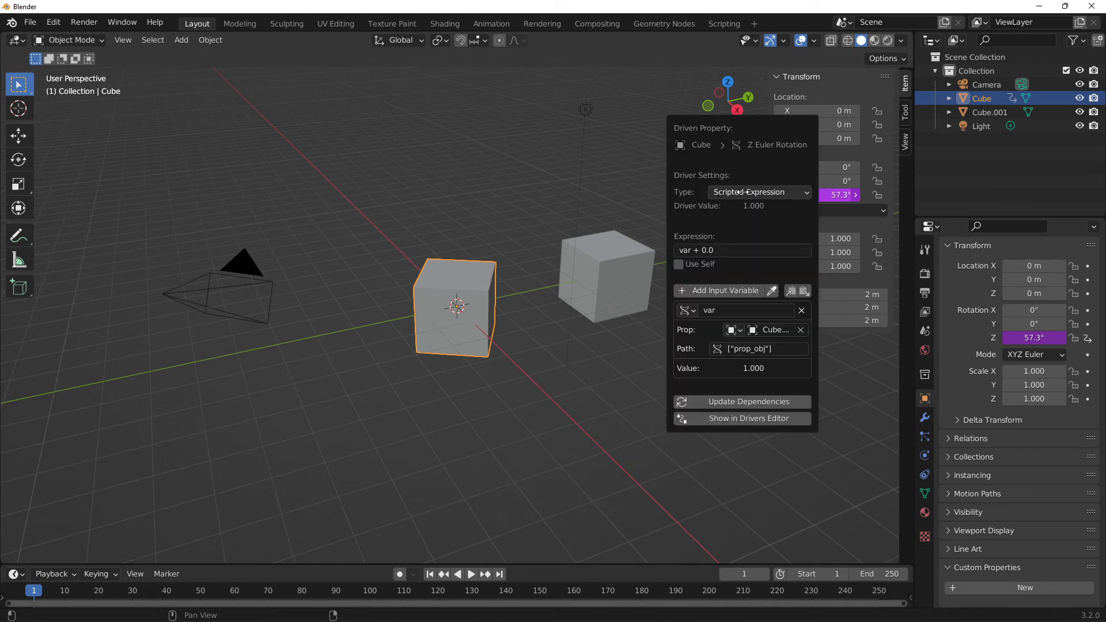
{"action": "left_click", "coordinate": [733, 329]}
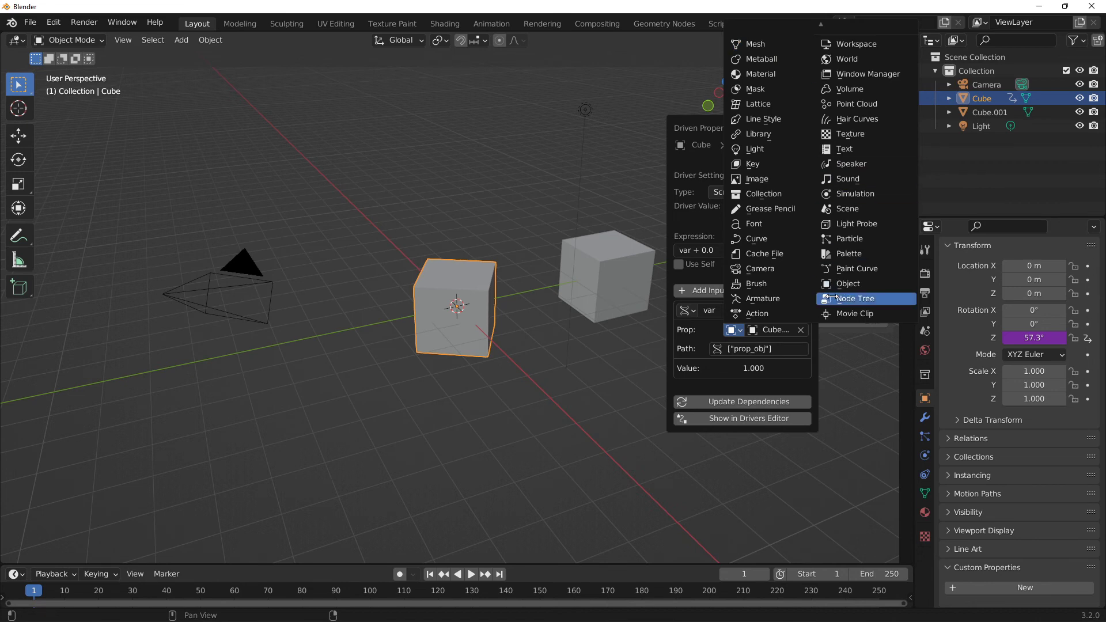
{"action": "left_click", "coordinate": [743, 45]}
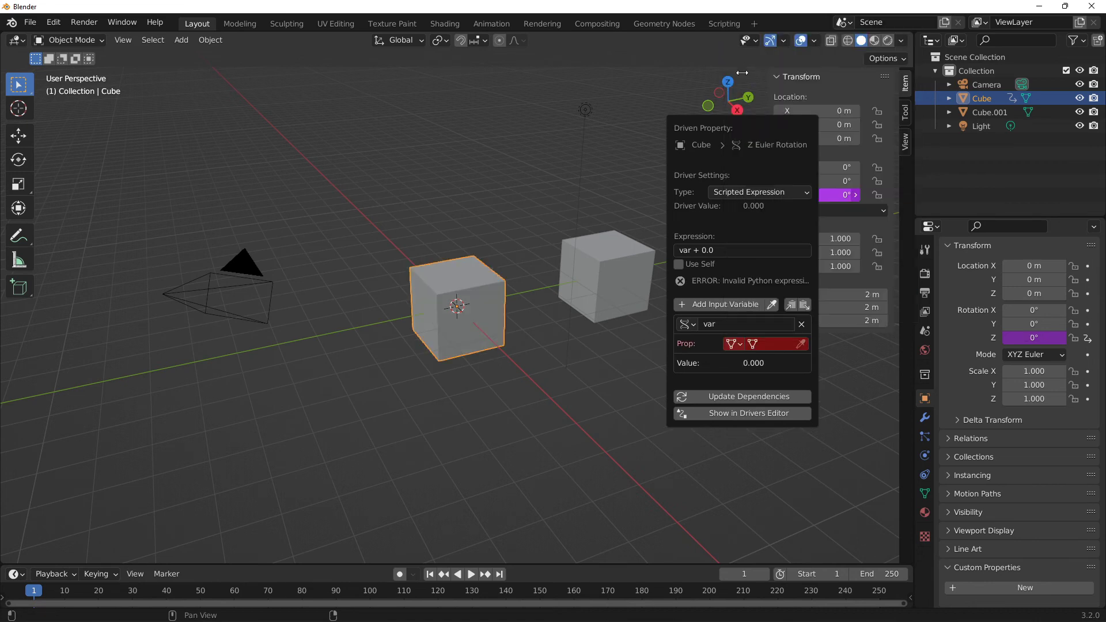
{"action": "left_click", "coordinate": [768, 345]}
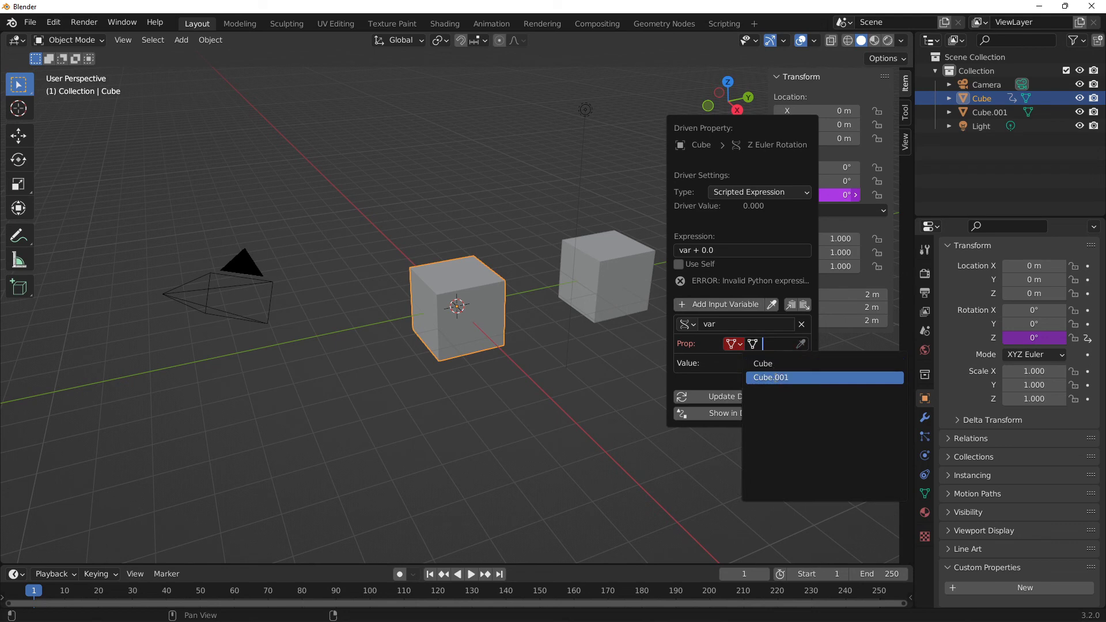
{"action": "left_click", "coordinate": [773, 378]}
Edit the driver path back to ["prop"], giving value 1.000 and 57.3° rotation.
{"action": "left_click", "coordinate": [759, 366]}
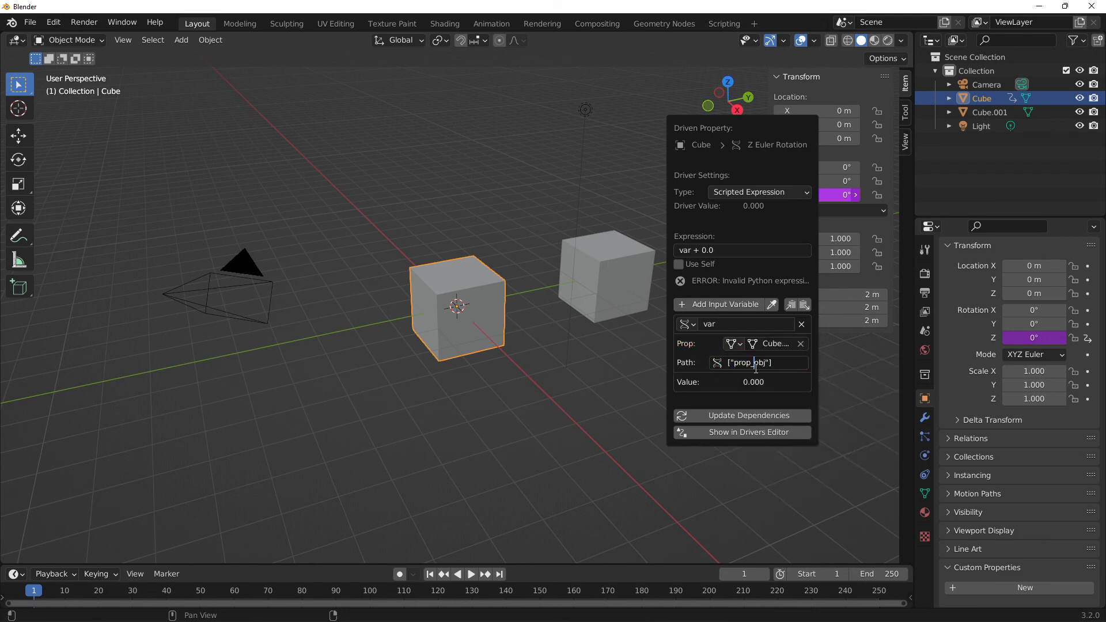
{"action": "key", "text": "BackSpace"}
{"action": "key", "text": "Delete"}
{"action": "key", "text": "Delete"}
{"action": "key", "text": "Delete"}
{"action": "key", "text": "Return"}
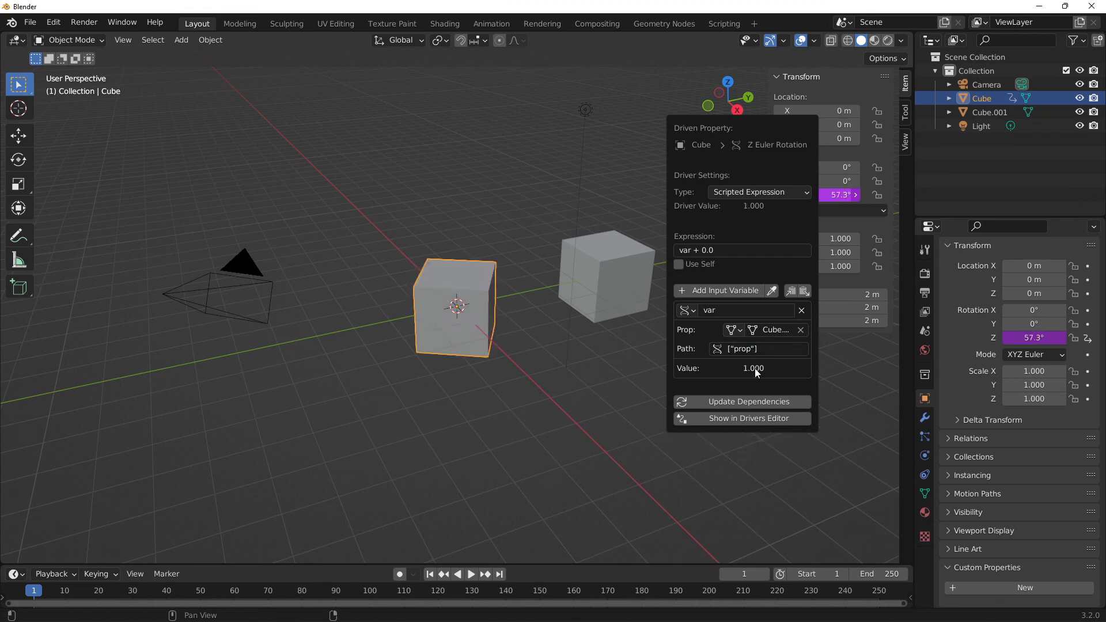